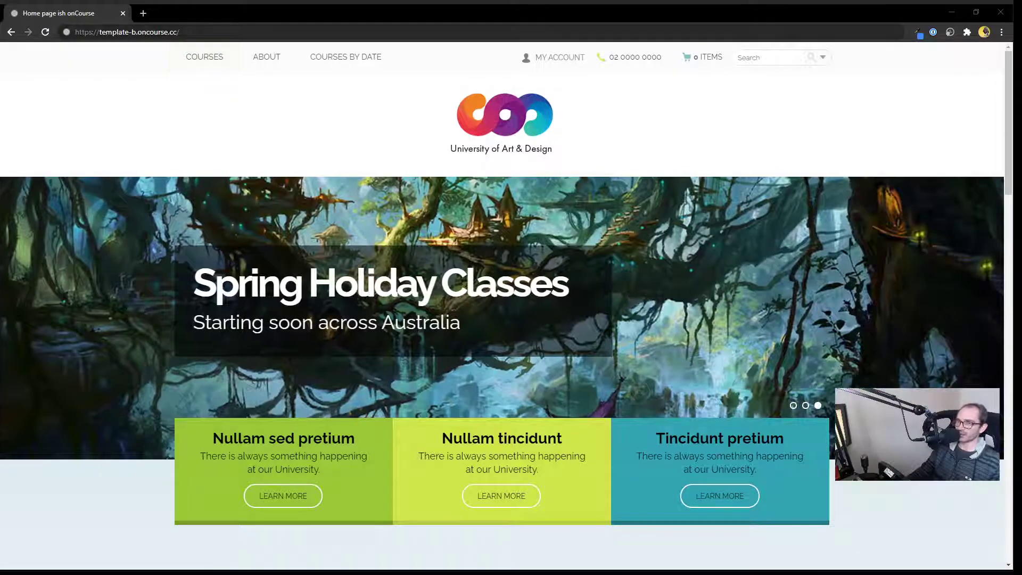
Open the site's editor by adding #editor to the address of template-b.oncourse.cc, and log in with the prefilled account credentials.
{"action": "left_click", "coordinate": [200, 33]}
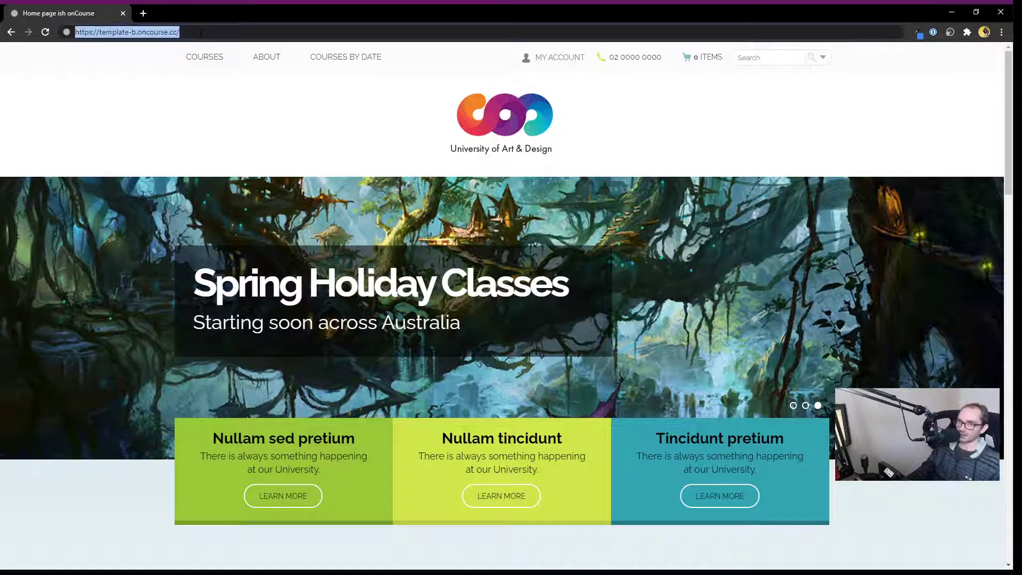
{"action": "left_click", "coordinate": [201, 33]}
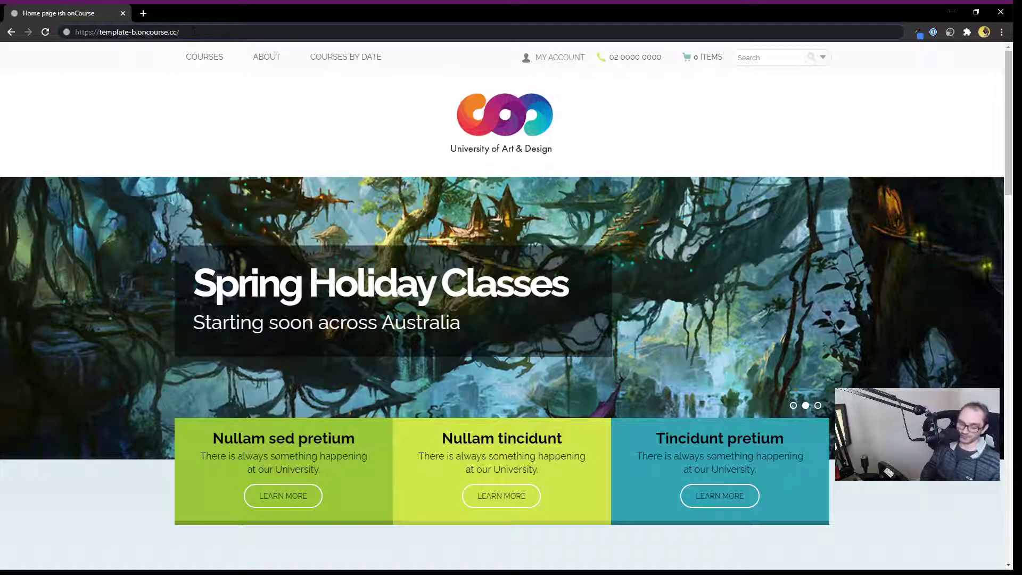
{"action": "type", "text": "#"}
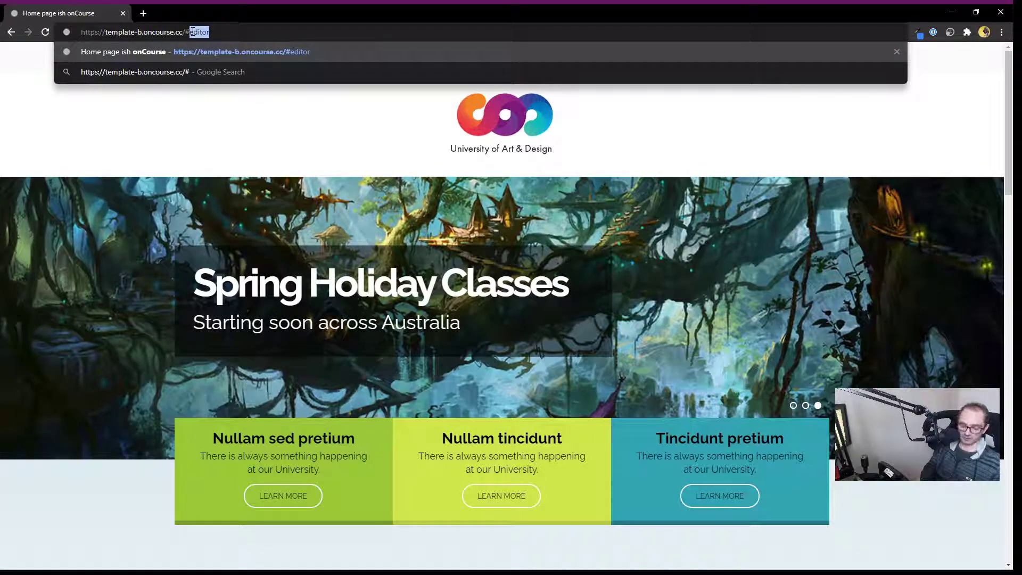
{"action": "type", "text": "editor"}
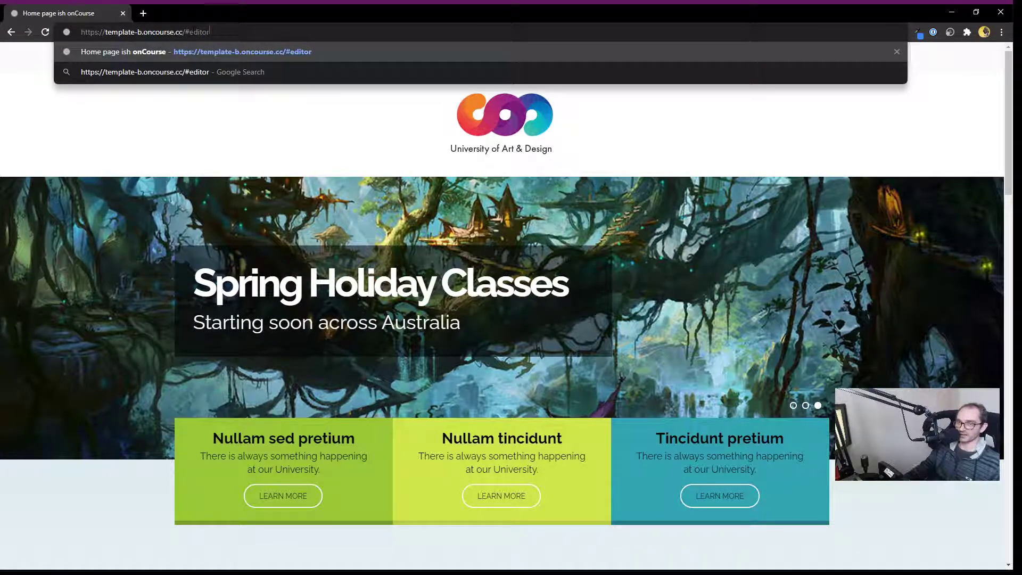
{"action": "key", "text": "Return"}
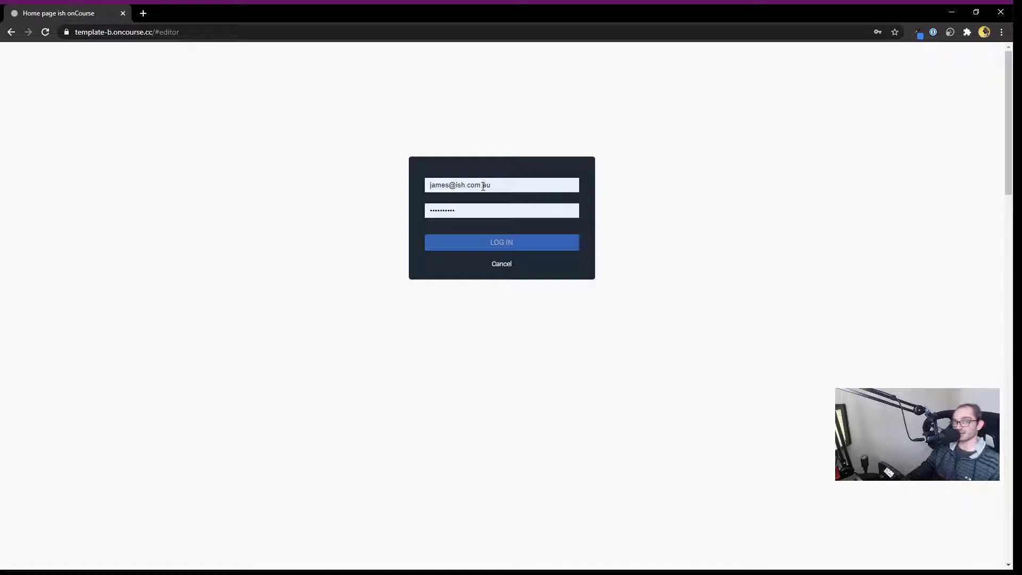
{"action": "left_click", "coordinate": [491, 241]}
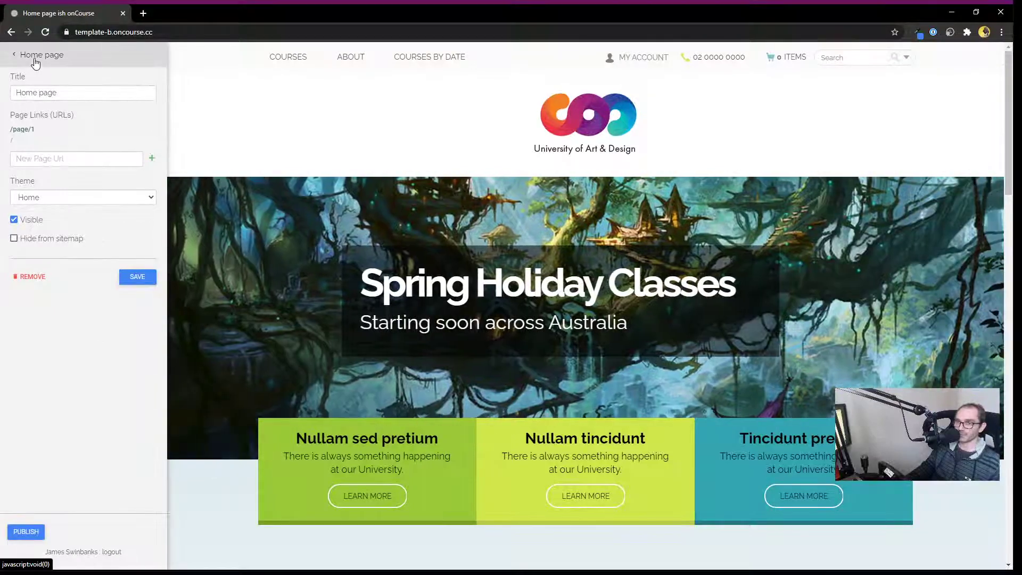
Leave the Home page settings and the page list, and return to the full site view.
{"action": "left_click", "coordinate": [34, 58]}
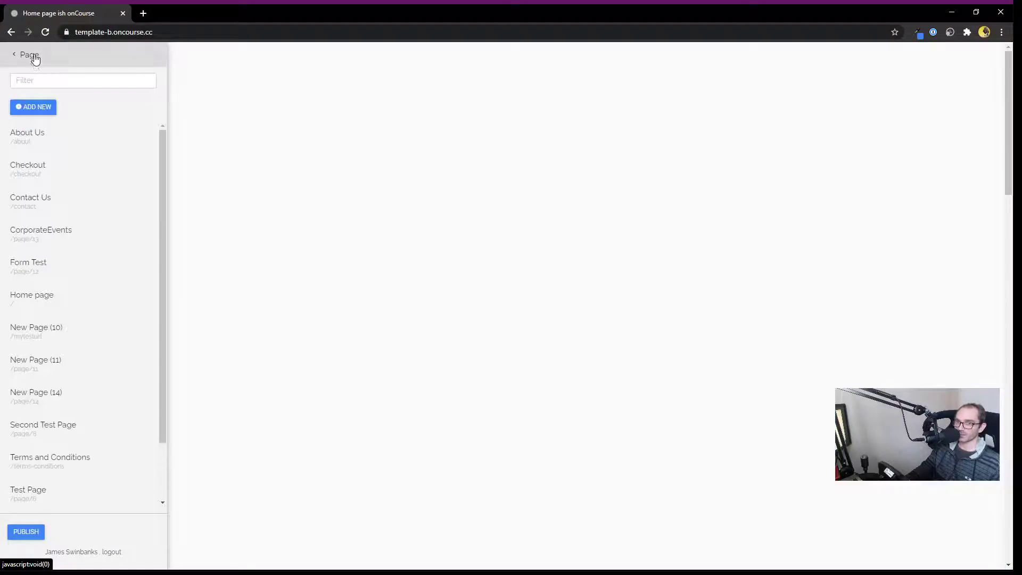
{"action": "left_click", "coordinate": [35, 58]}
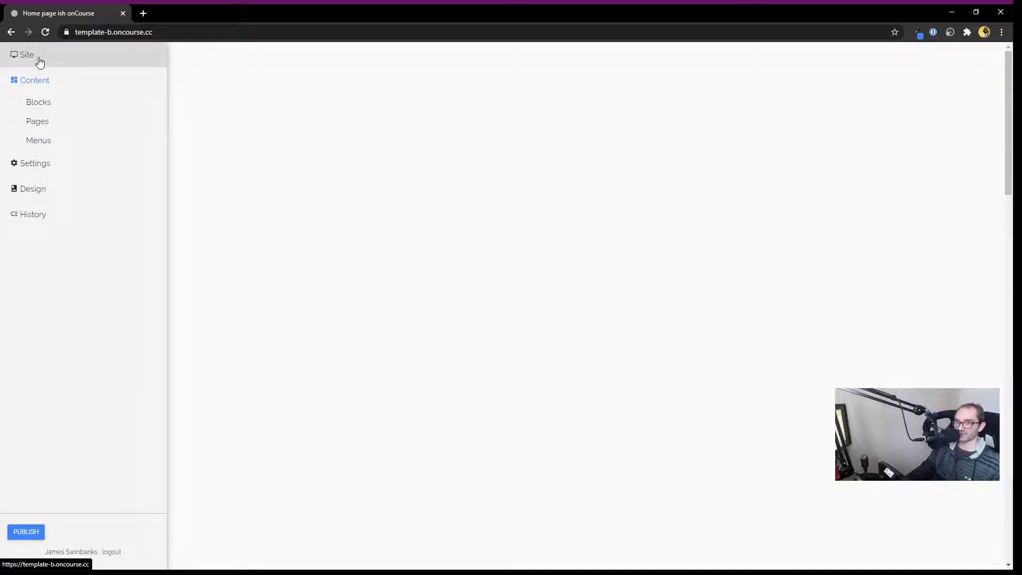
{"action": "left_click", "coordinate": [40, 62]}
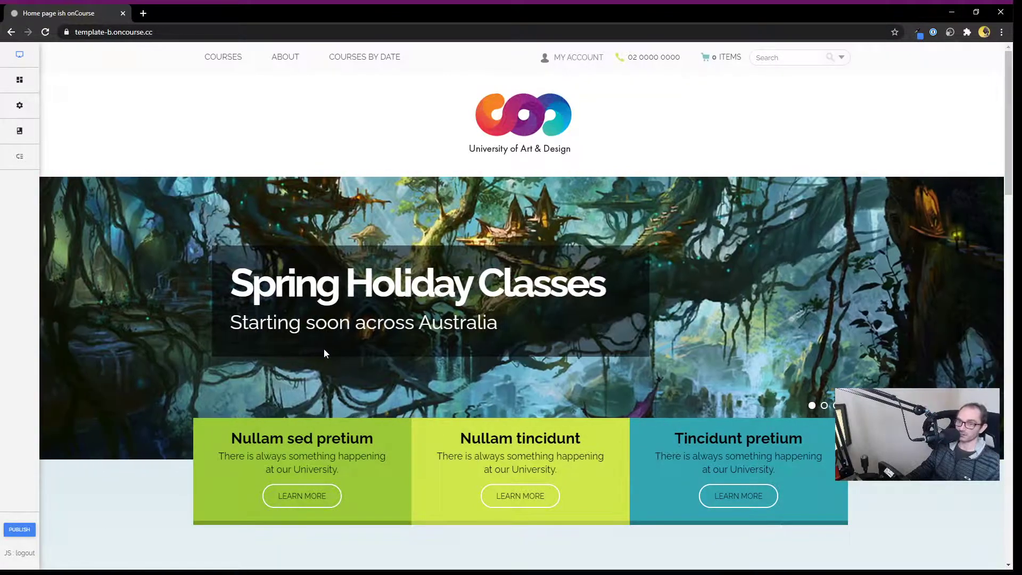
Look through the list of content blocks and return to the content overview.
{"action": "left_click", "coordinate": [20, 79]}
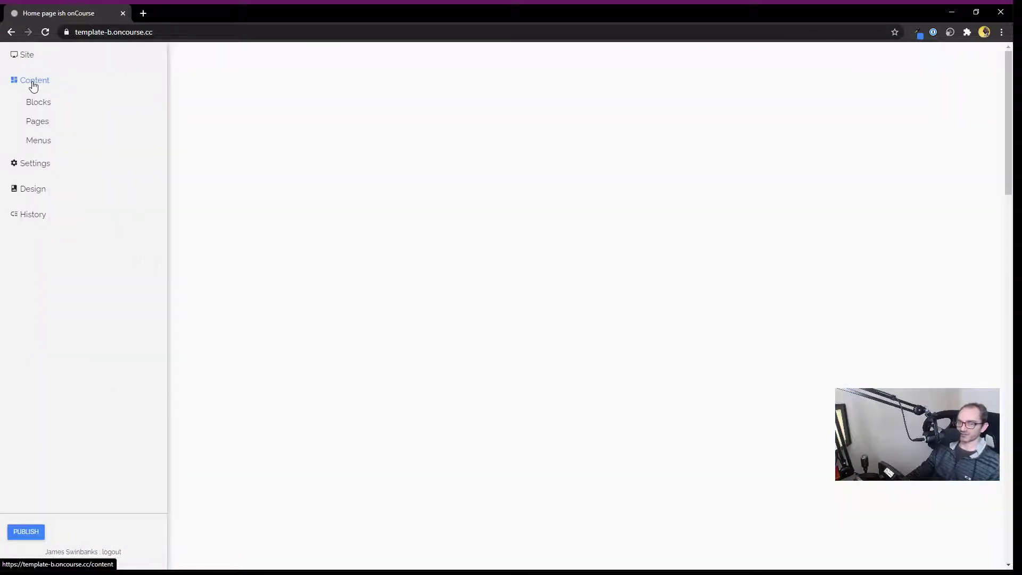
{"action": "left_click", "coordinate": [40, 102]}
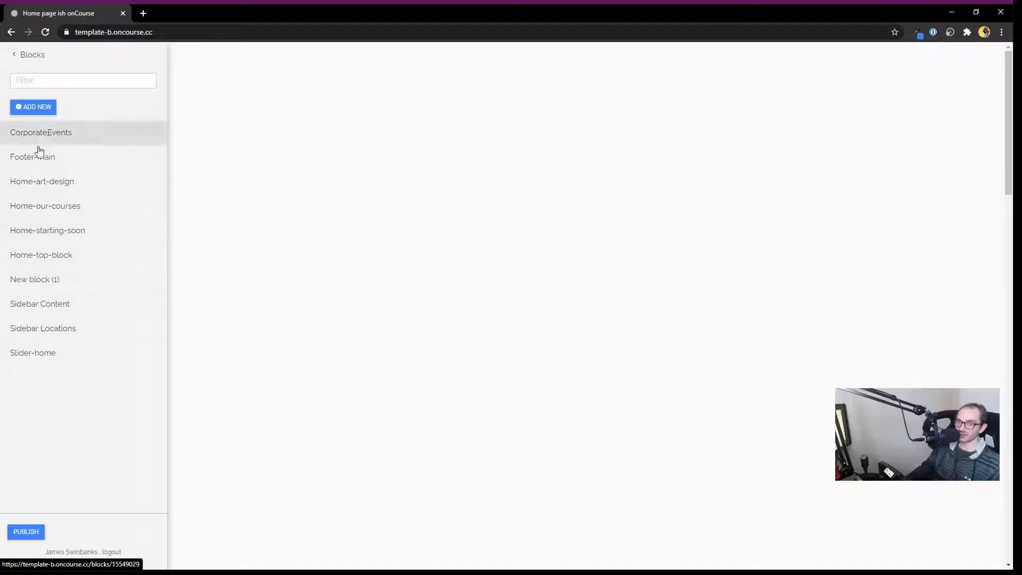
{"action": "left_click", "coordinate": [24, 55]}
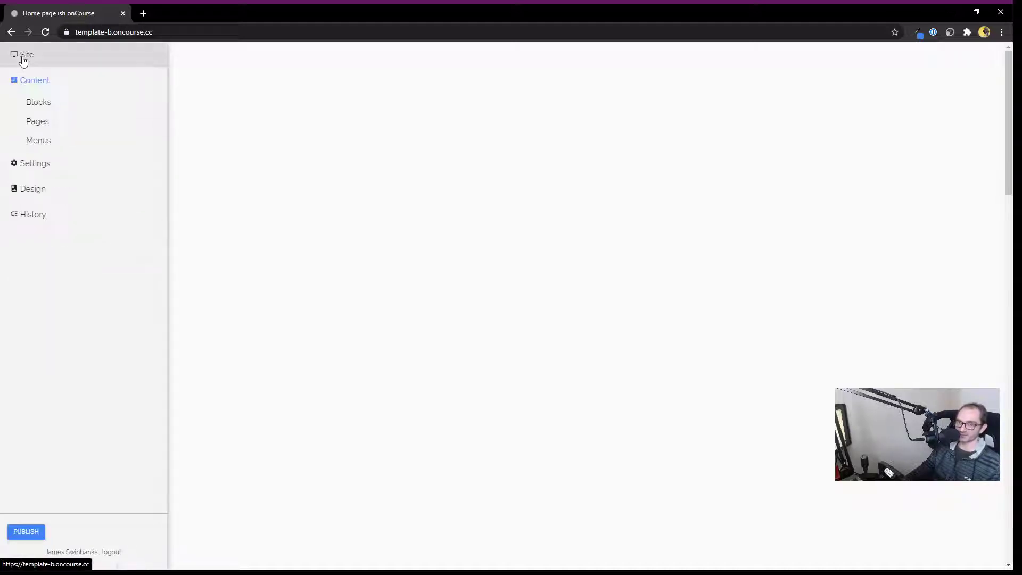
Open the About Us page from the page list and open its body text in the content editor.
{"action": "left_click", "coordinate": [53, 121]}
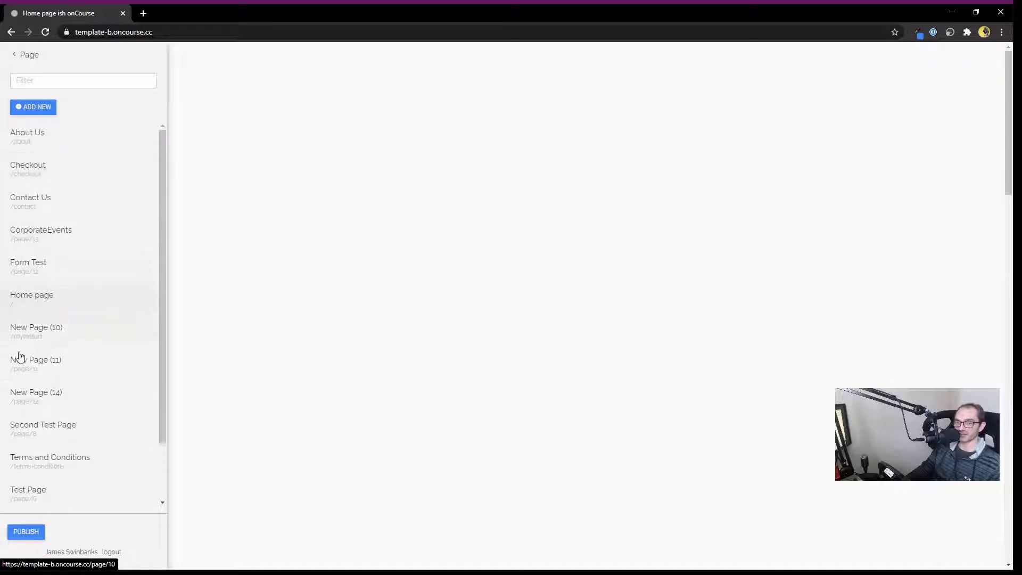
{"action": "left_click", "coordinate": [29, 137]}
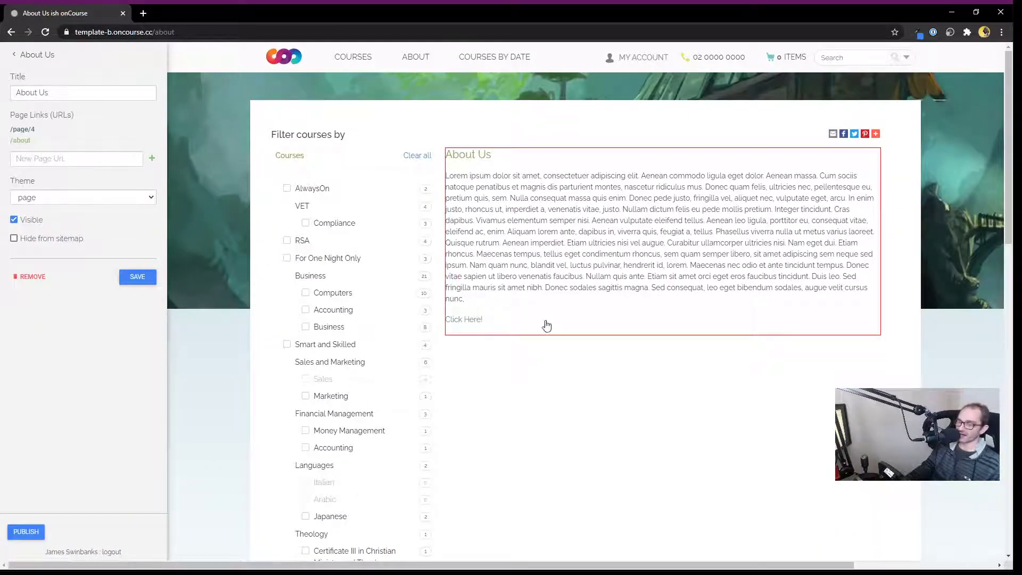
{"action": "left_click", "coordinate": [548, 257]}
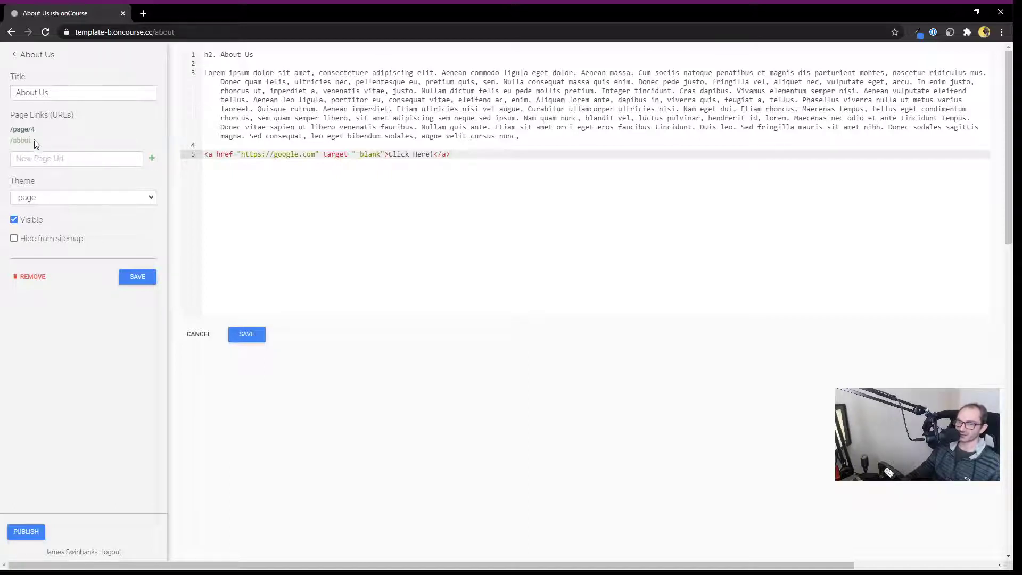
Add about-us as a page link for the About Us page, make it the default URL and save the page settings.
{"action": "left_click", "coordinate": [36, 158]}
{"action": "type", "text": "about"}
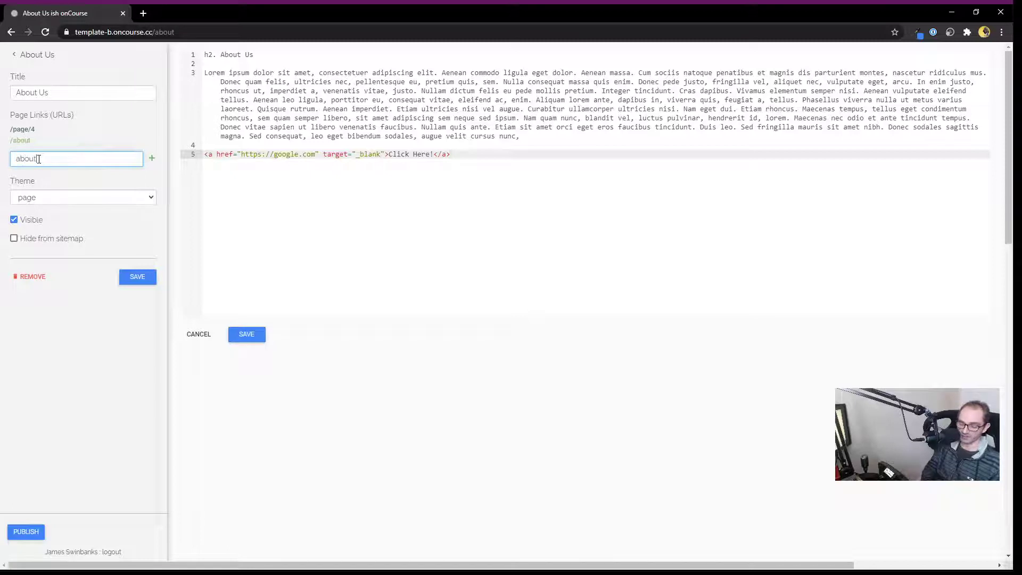
{"action": "type", "text": "-"}
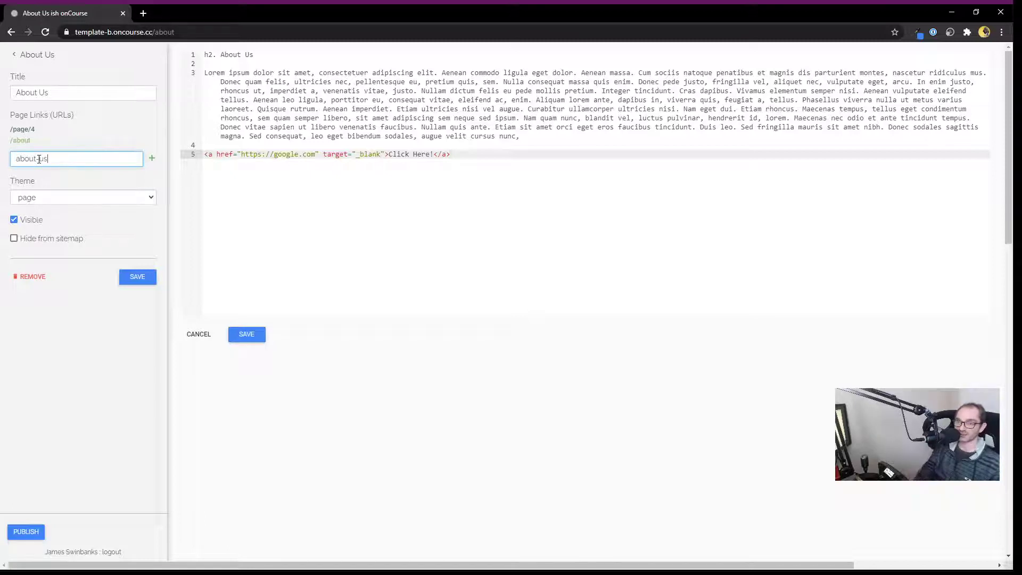
{"action": "type", "text": "us"}
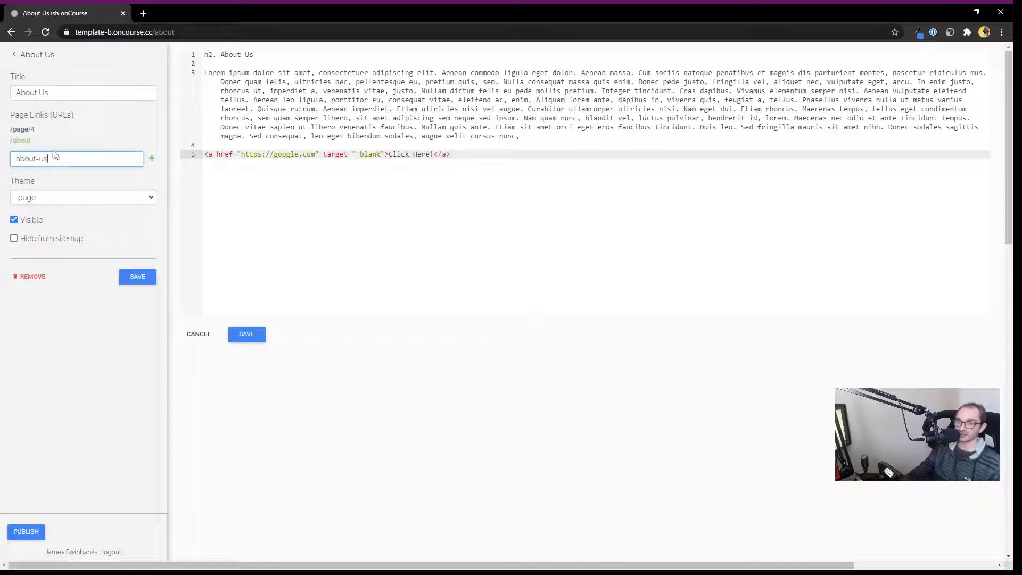
{"action": "left_click", "coordinate": [151, 158]}
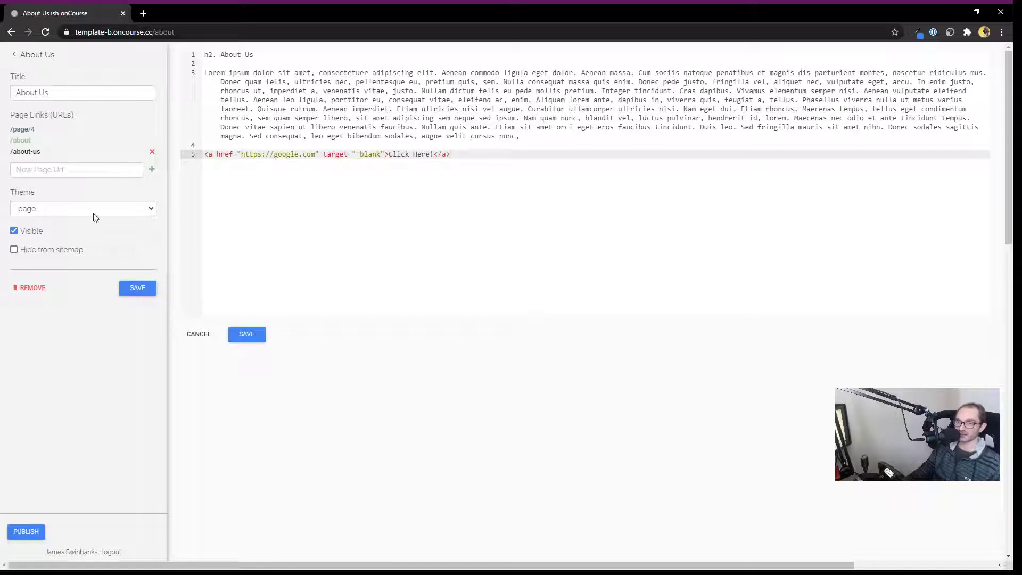
{"action": "left_click", "coordinate": [27, 141]}
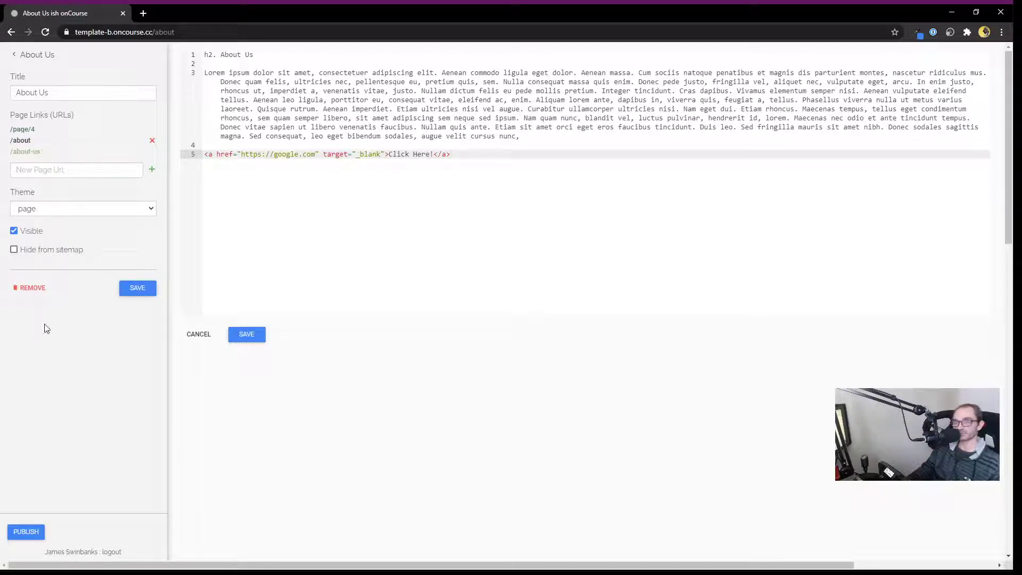
{"action": "left_click", "coordinate": [137, 290]}
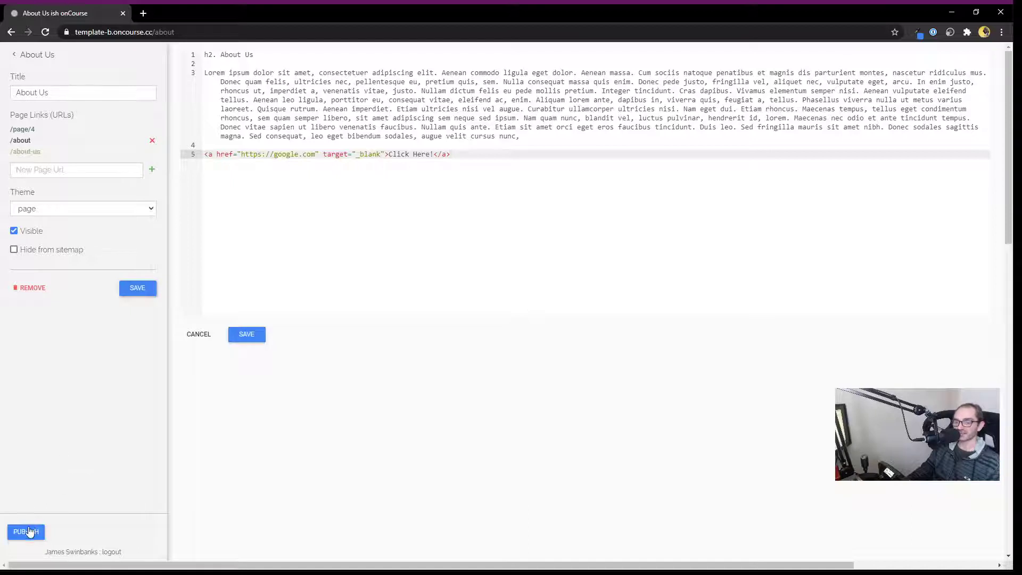
Review the navigation menu items and their URLs, comparing them with the menu shown on the site.
{"action": "left_click", "coordinate": [23, 56]}
{"action": "left_click", "coordinate": [23, 57]}
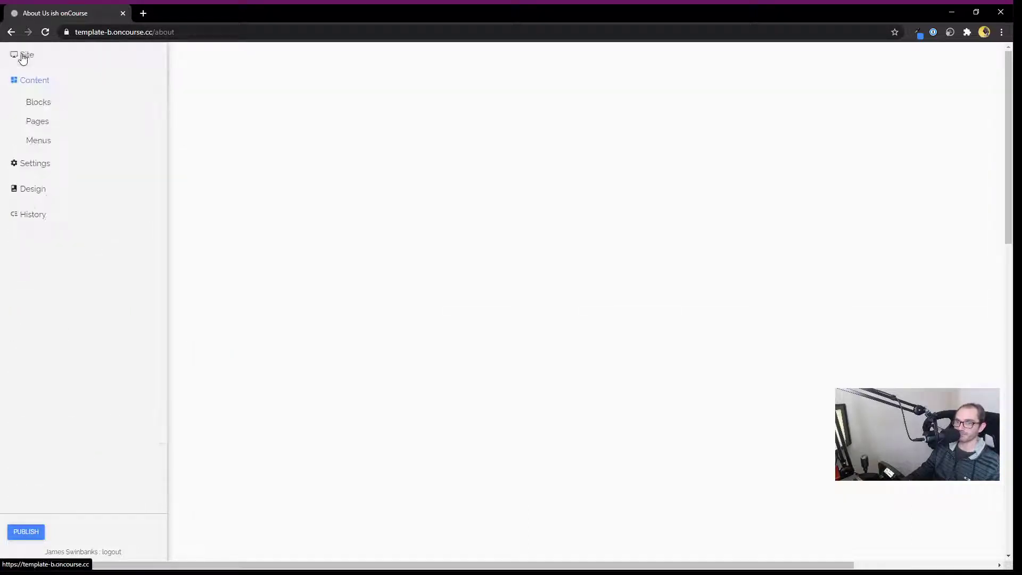
{"action": "left_click", "coordinate": [49, 144]}
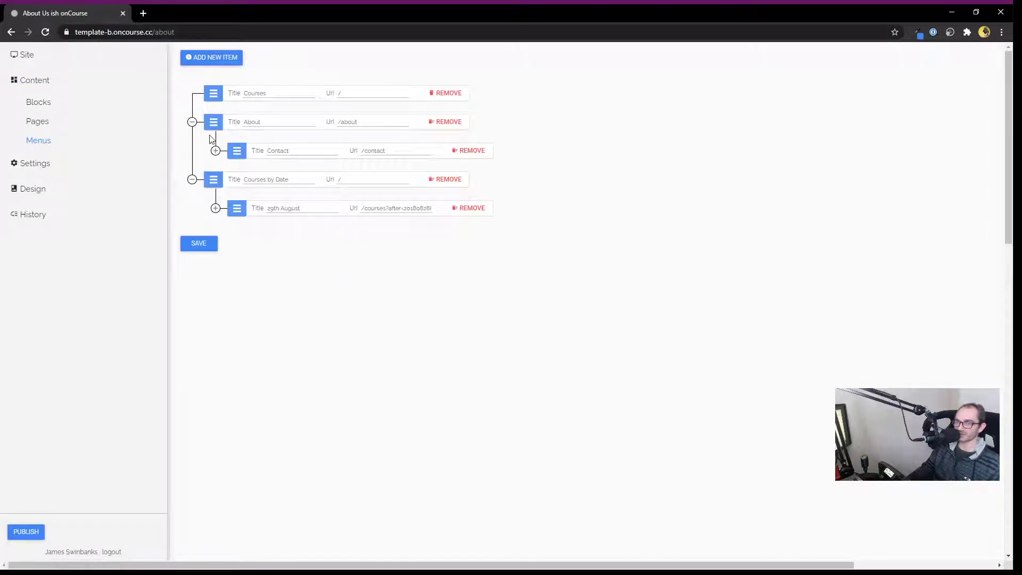
{"action": "left_click", "coordinate": [56, 58]}
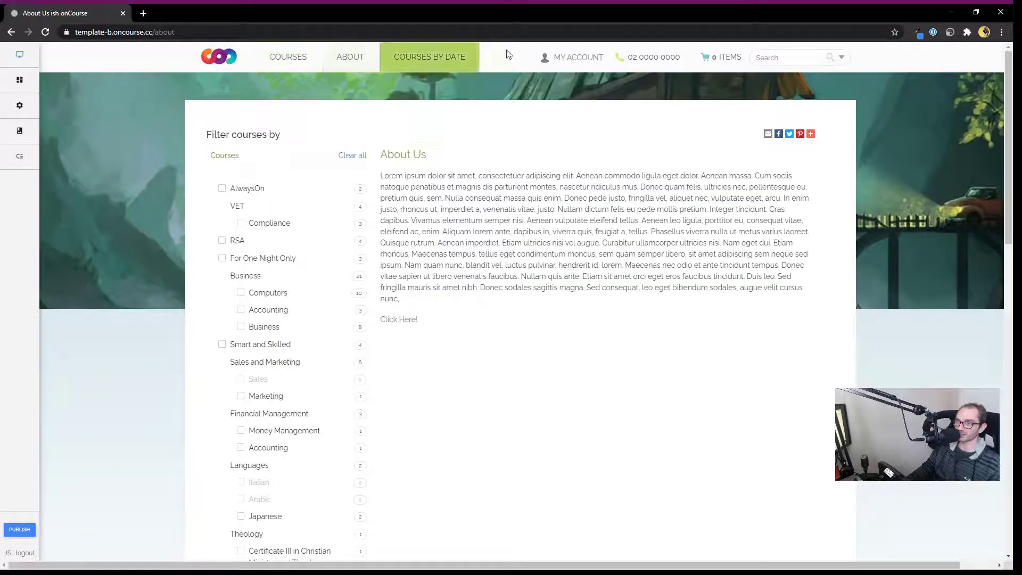
{"action": "left_click", "coordinate": [17, 78]}
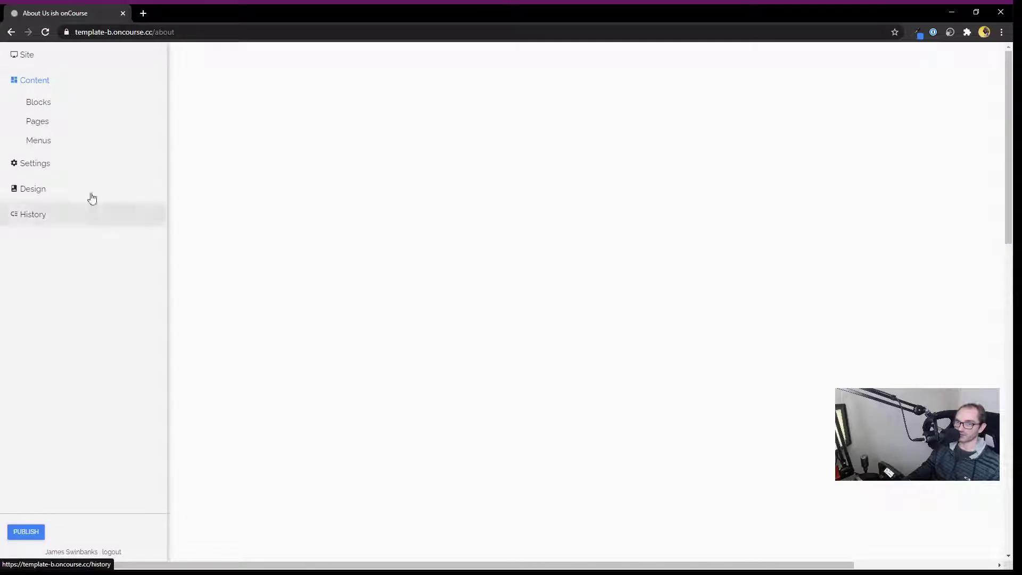
{"action": "left_click", "coordinate": [45, 141]}
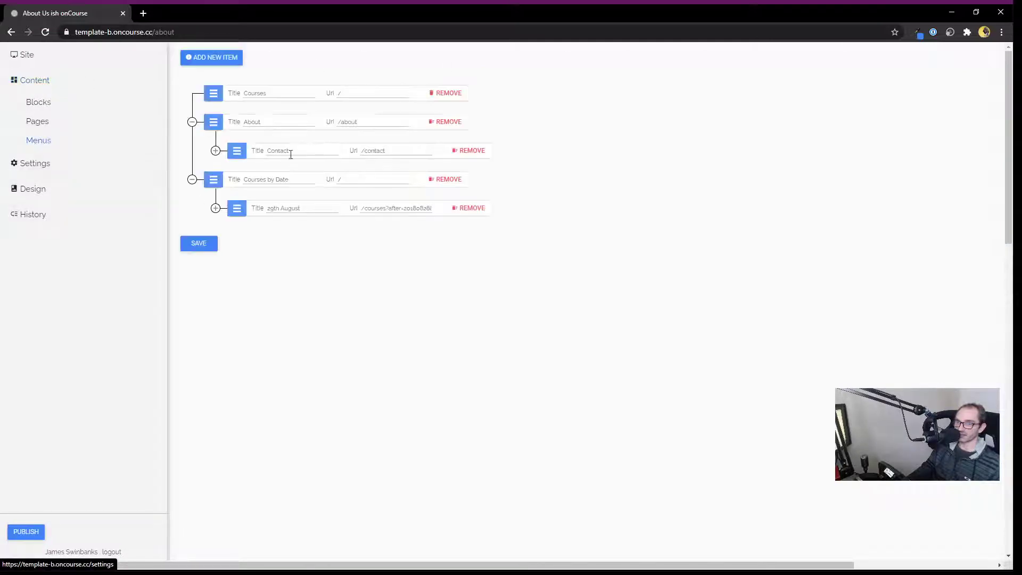
Review the skillsOnCourse, Website, Checkout and Redirect settings, including the timing options for hiding a class on the website.
{"action": "left_click", "coordinate": [32, 162]}
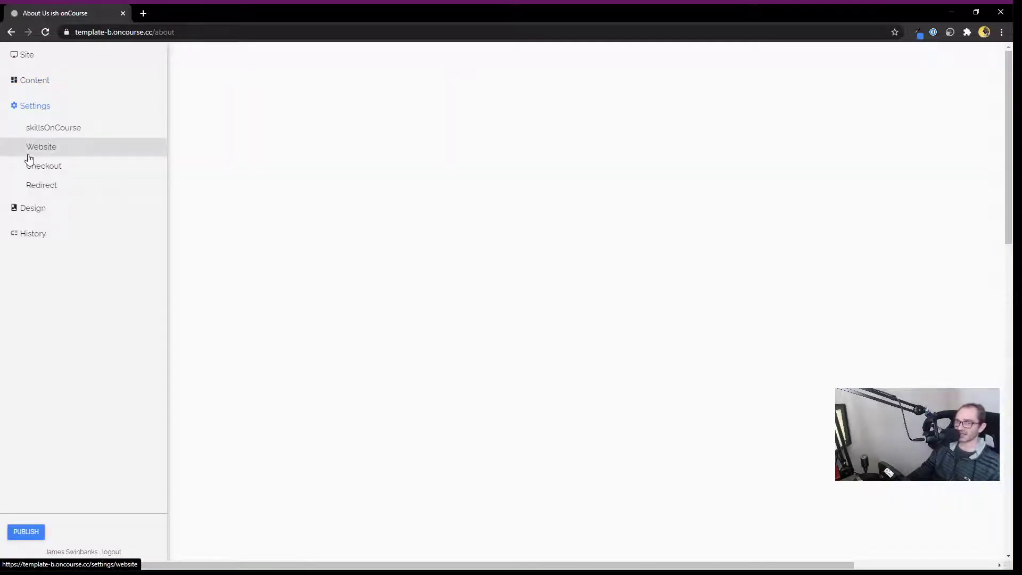
{"action": "left_click", "coordinate": [51, 127]}
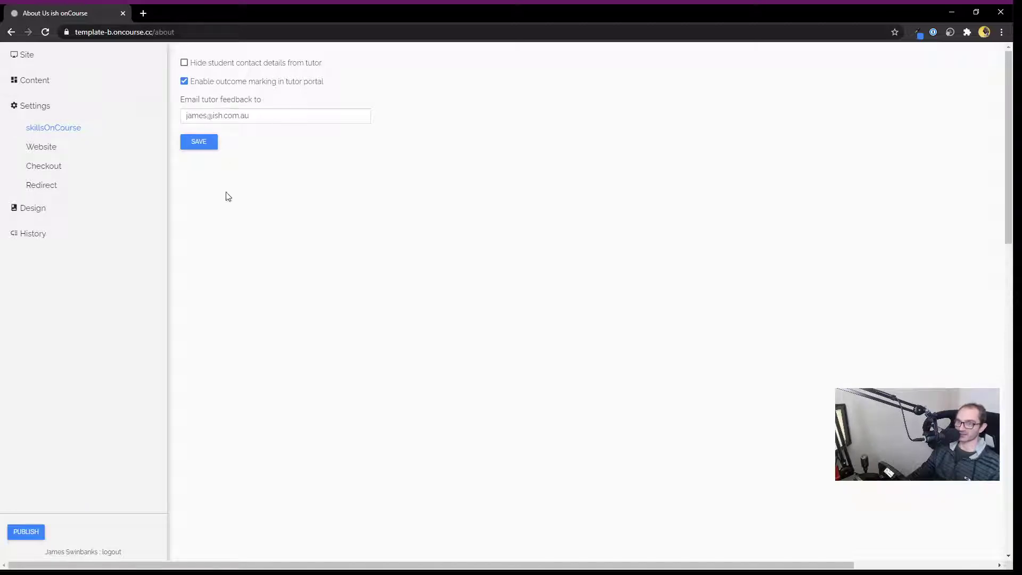
{"action": "left_click", "coordinate": [53, 147]}
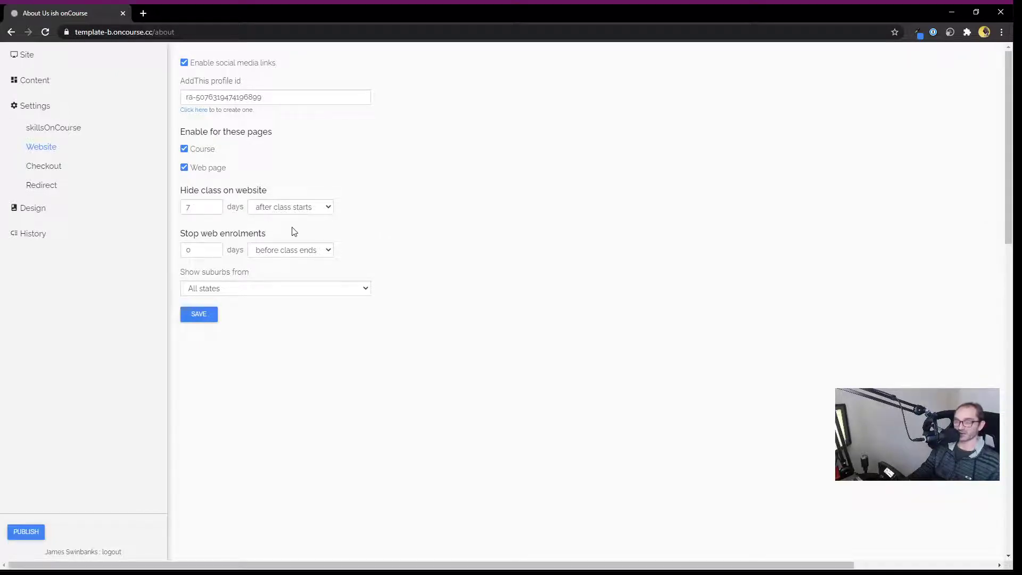
{"action": "left_click", "coordinate": [273, 211]}
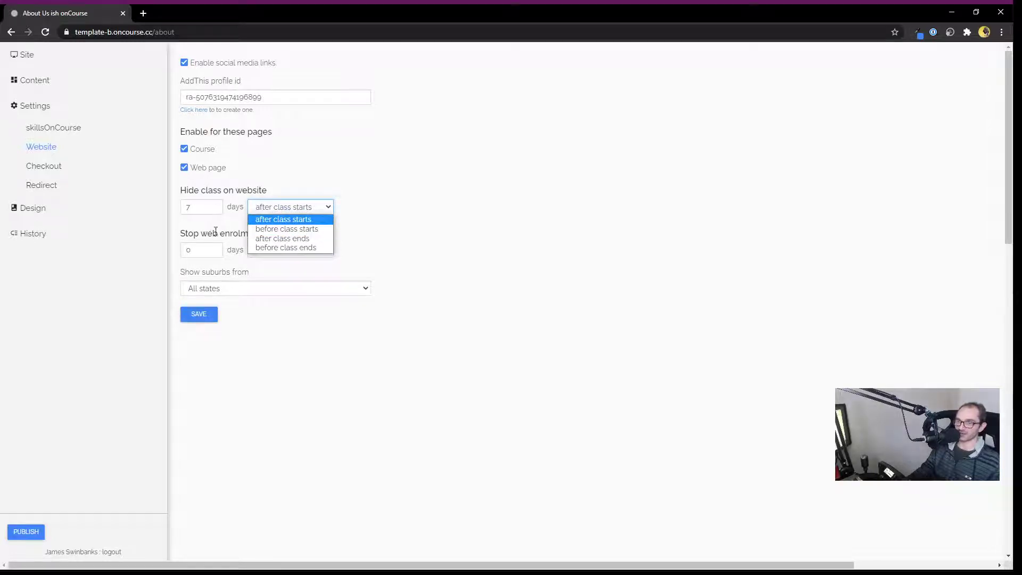
{"action": "left_click", "coordinate": [420, 164]}
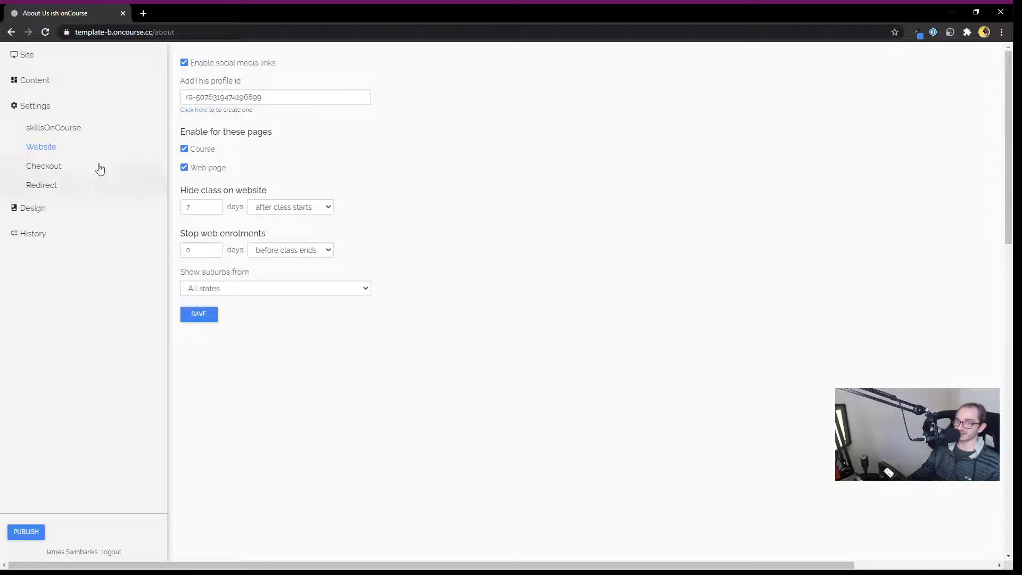
{"action": "left_click", "coordinate": [58, 167]}
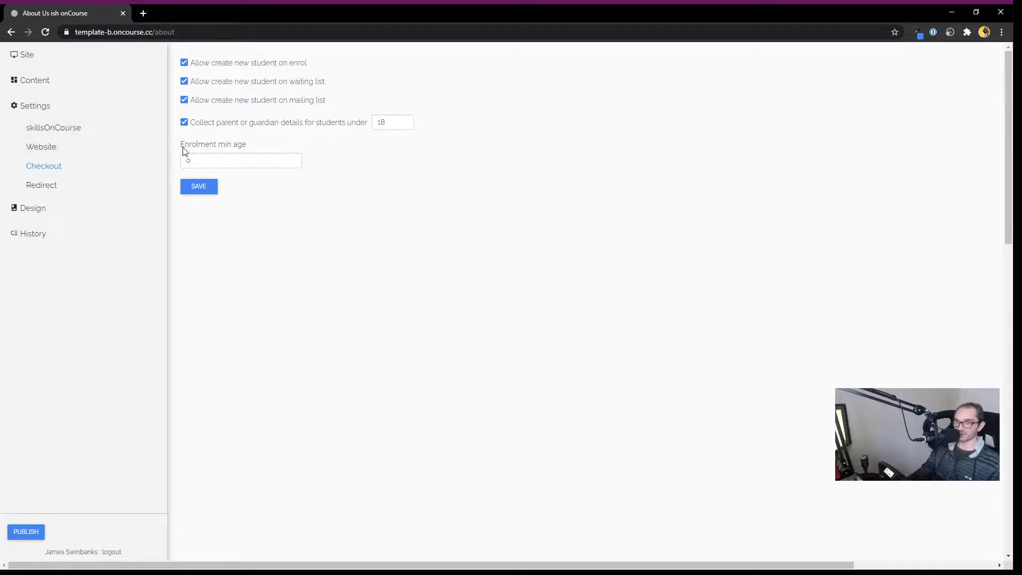
{"action": "left_click", "coordinate": [68, 187]}
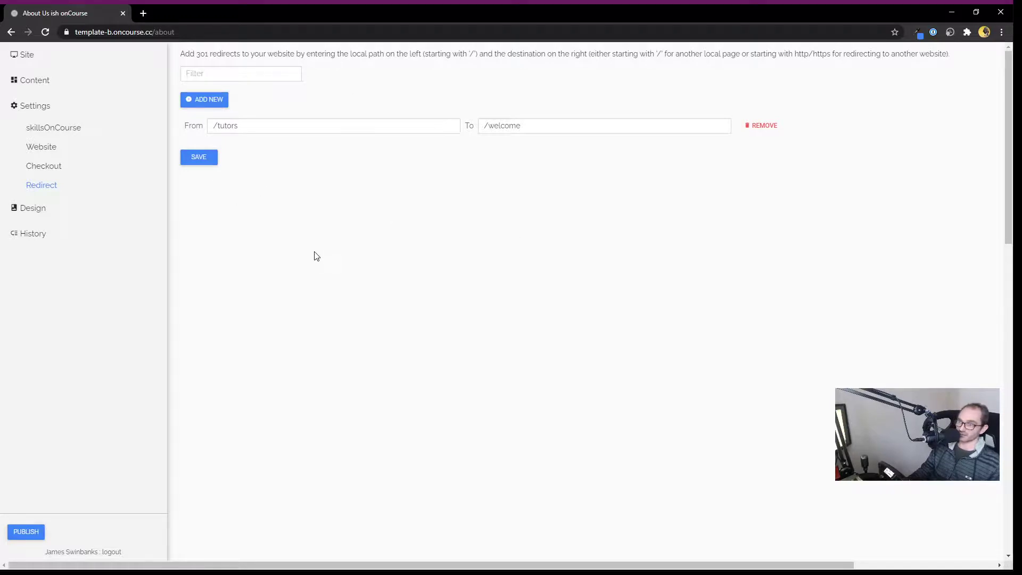
Open the Home theme in the design section to examine its block layout.
{"action": "left_click", "coordinate": [35, 207]}
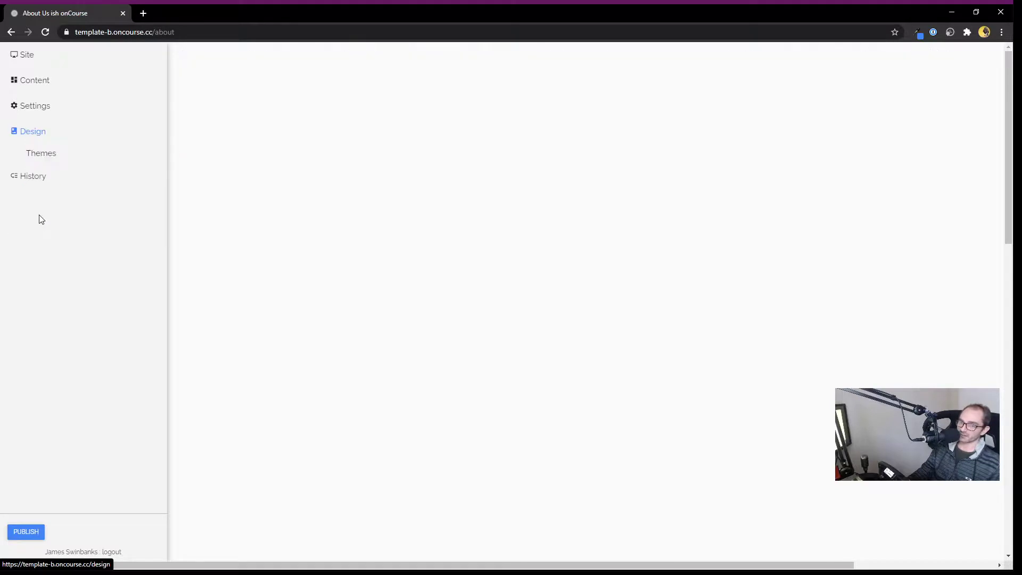
{"action": "left_click", "coordinate": [39, 155]}
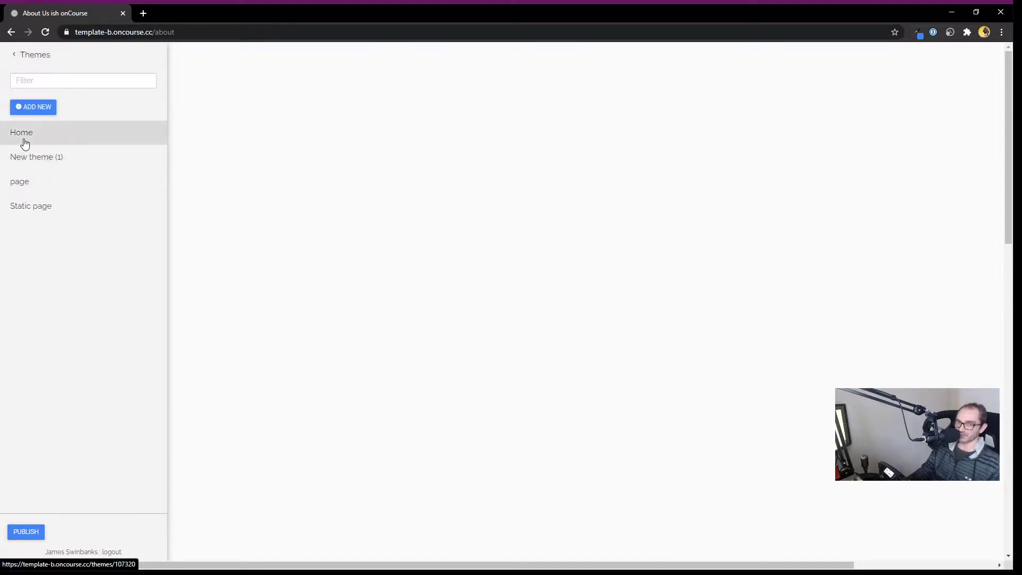
{"action": "left_click", "coordinate": [24, 140]}
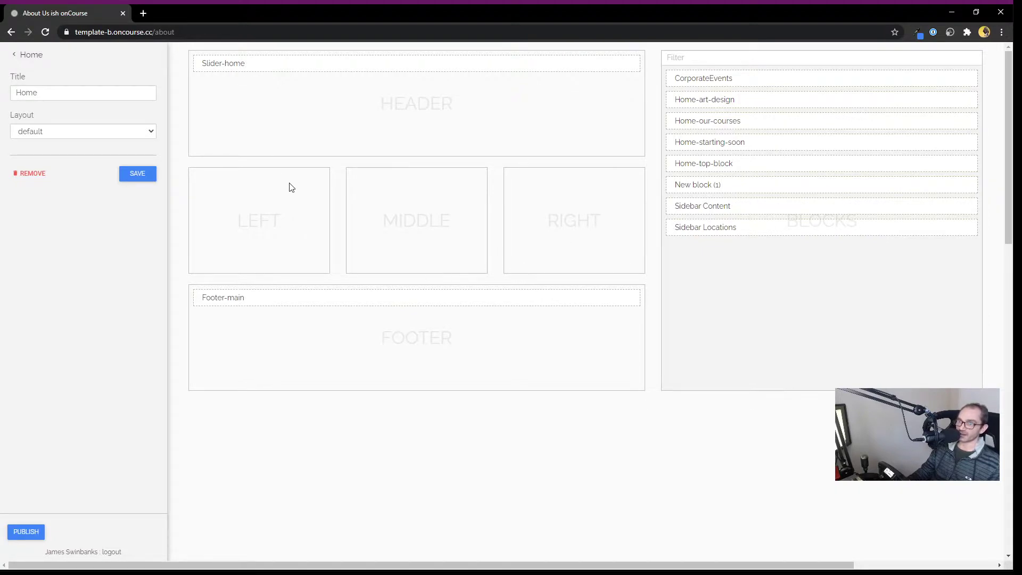
Leave the Home theme and open the site's history of published versions.
{"action": "left_click", "coordinate": [26, 54]}
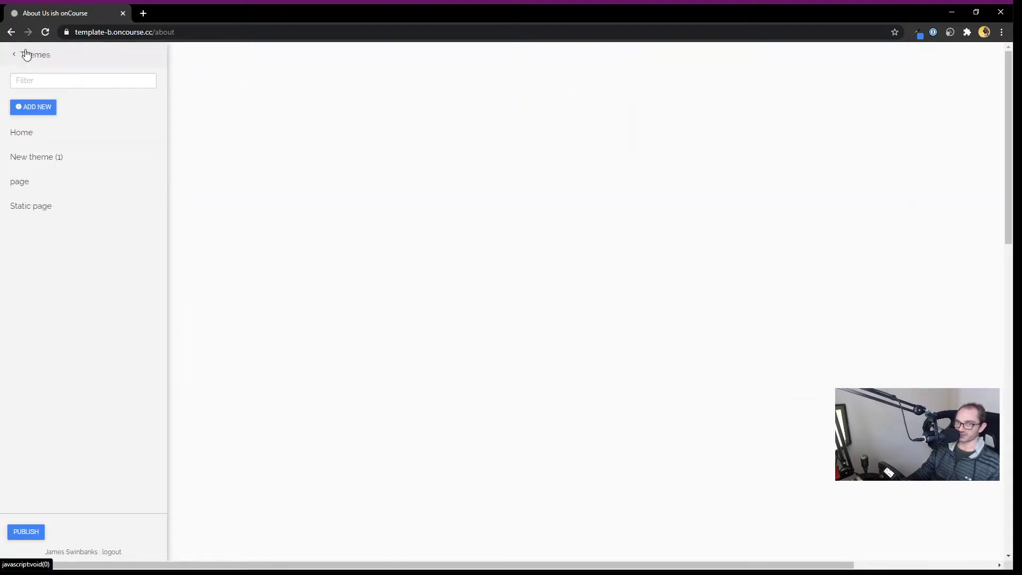
{"action": "left_click", "coordinate": [26, 53]}
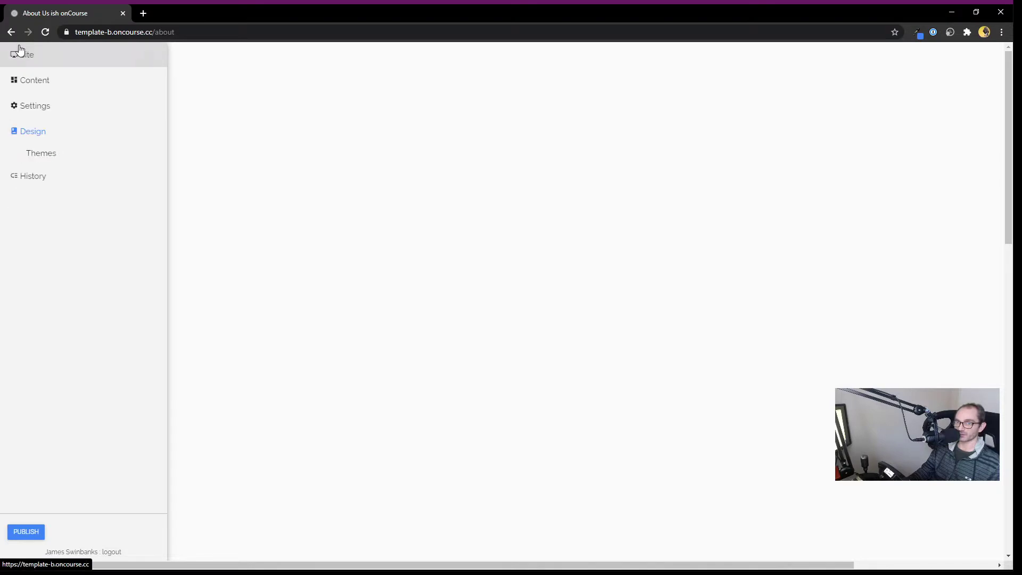
{"action": "left_click", "coordinate": [51, 175]}
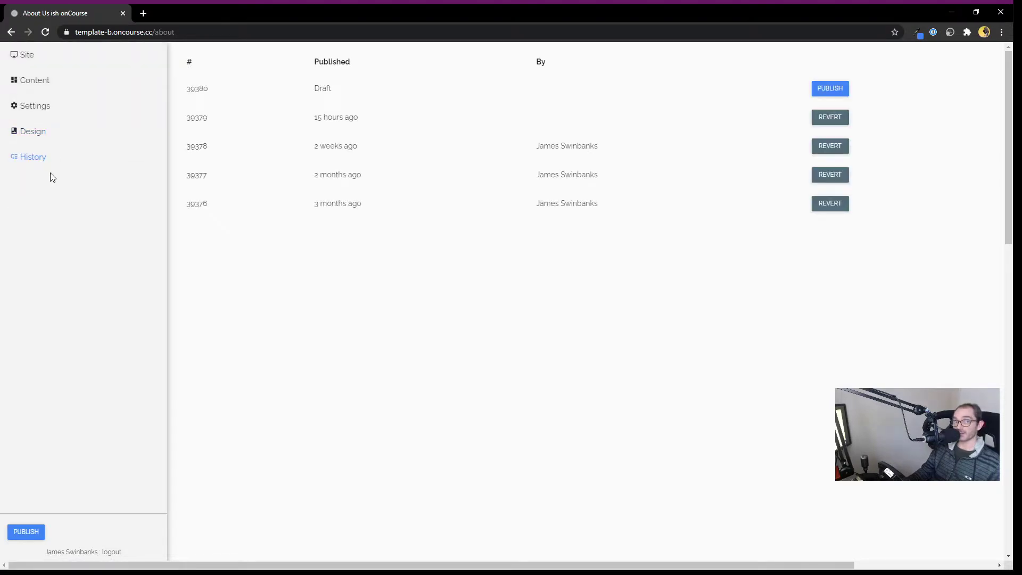